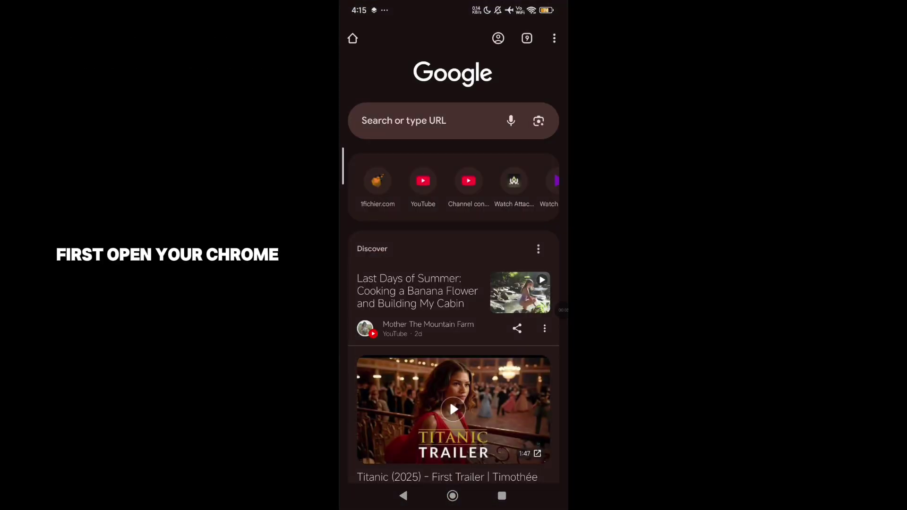
# Go to vita3k.org in Chrome.
pyautogui.click(425, 120)
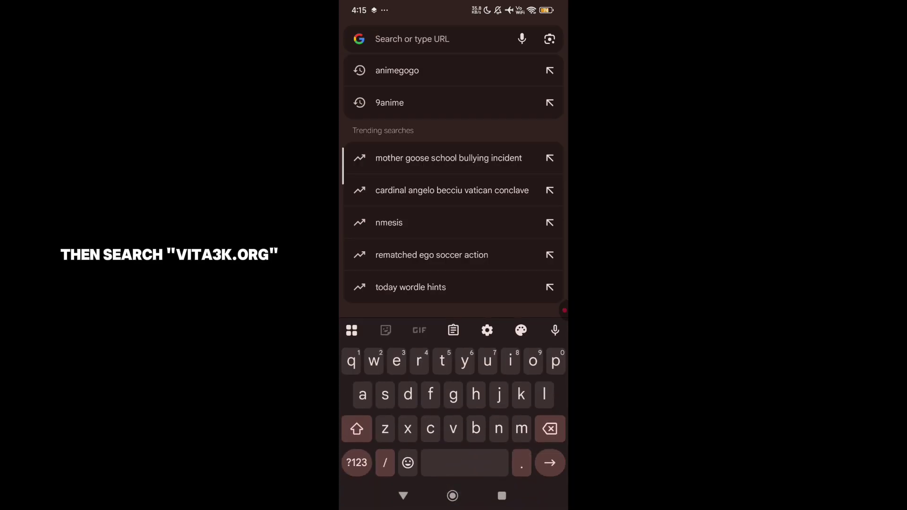
pyautogui.write('vita')
pyautogui.click(357, 496)
pyautogui.write('3k.org')
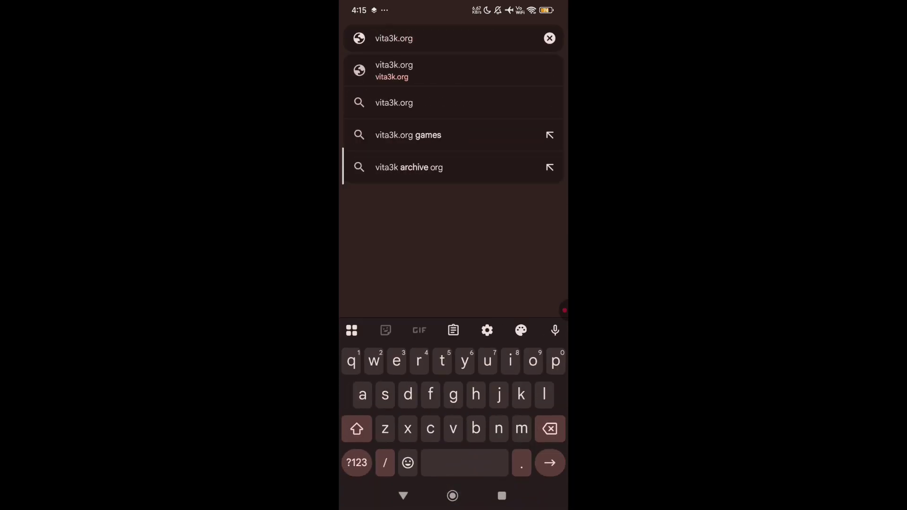
pyautogui.press('Return')
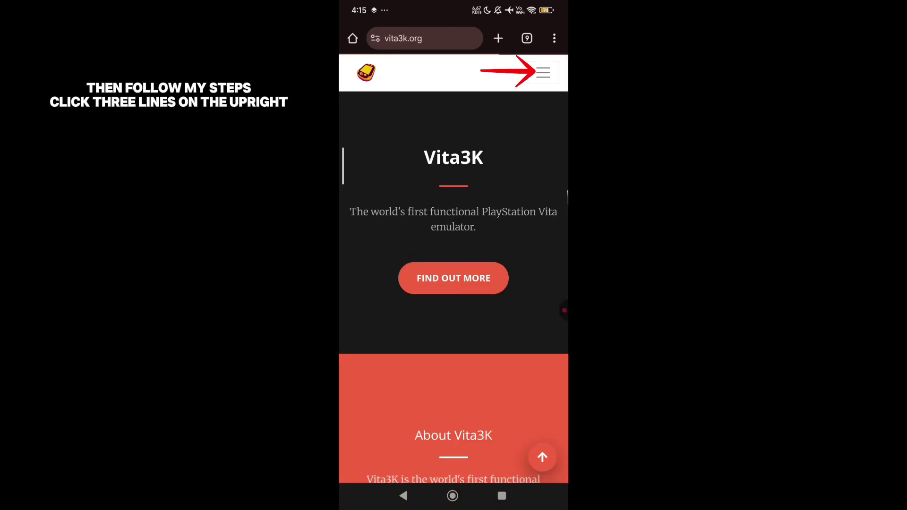
# Bring up the site's Download section, showing the Android Nightlies build.
pyautogui.click(543, 73)
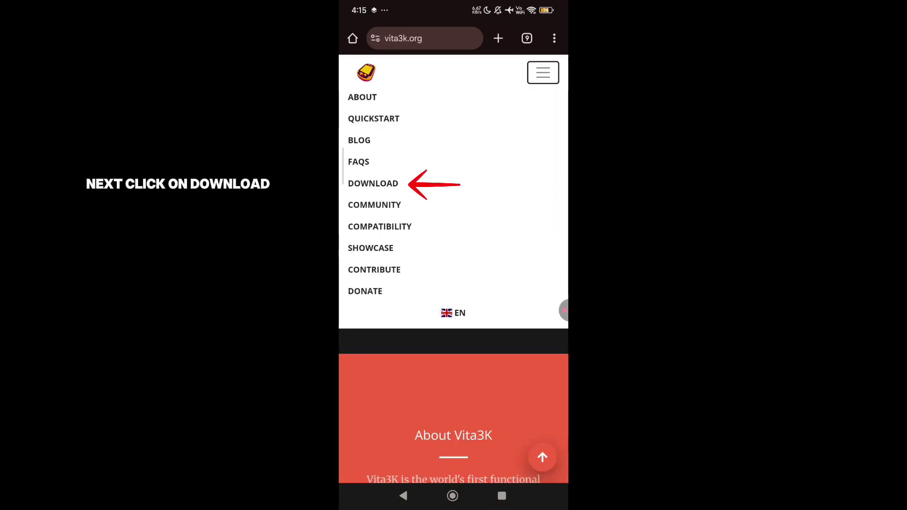
pyautogui.click(373, 183)
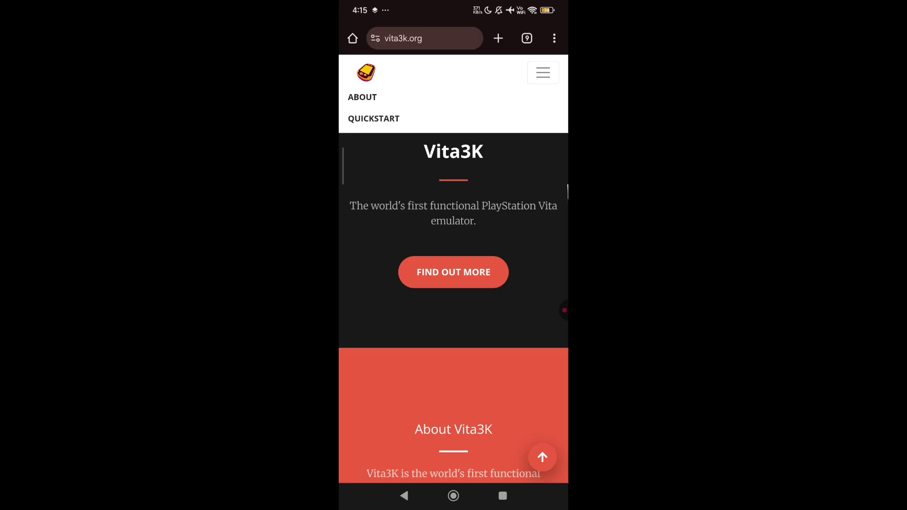
pyautogui.scroll(-10, 454, 284)
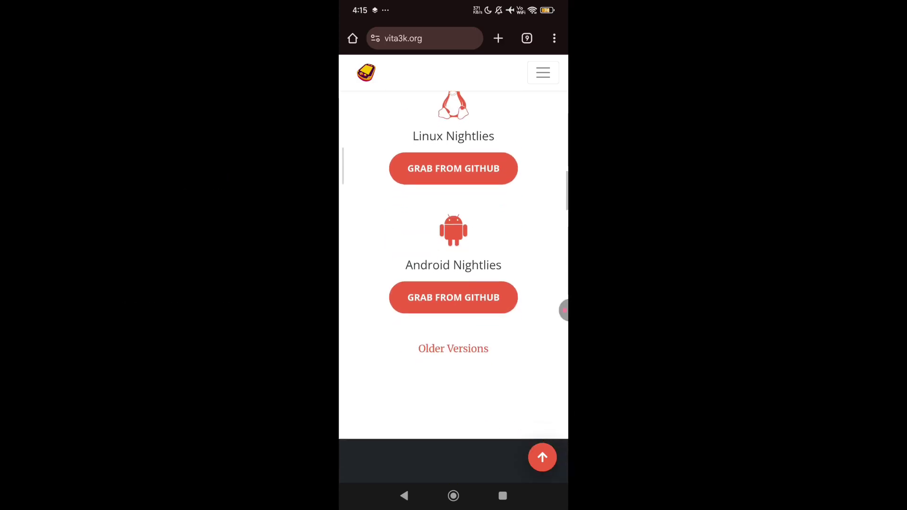
# Open the Vita3K Android Release 12 page on GitHub.
pyautogui.click(453, 255)
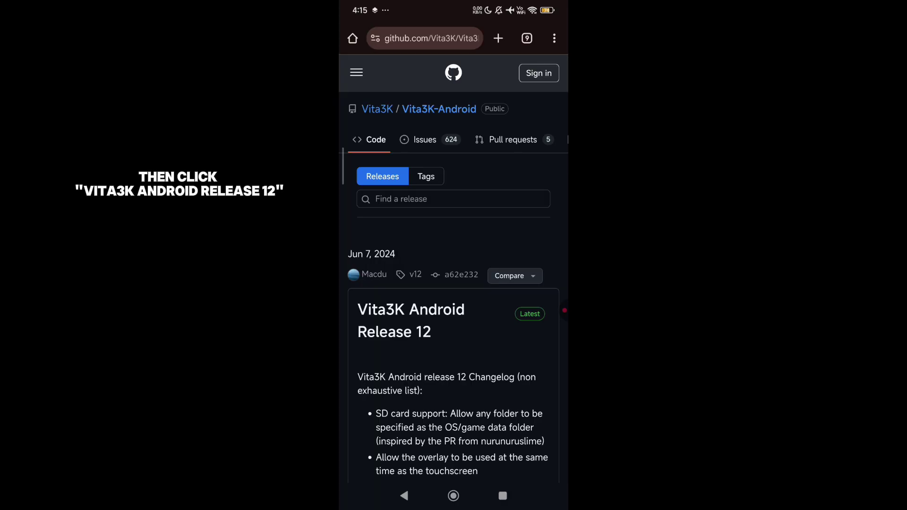
pyautogui.scroll(-1, 453, 268)
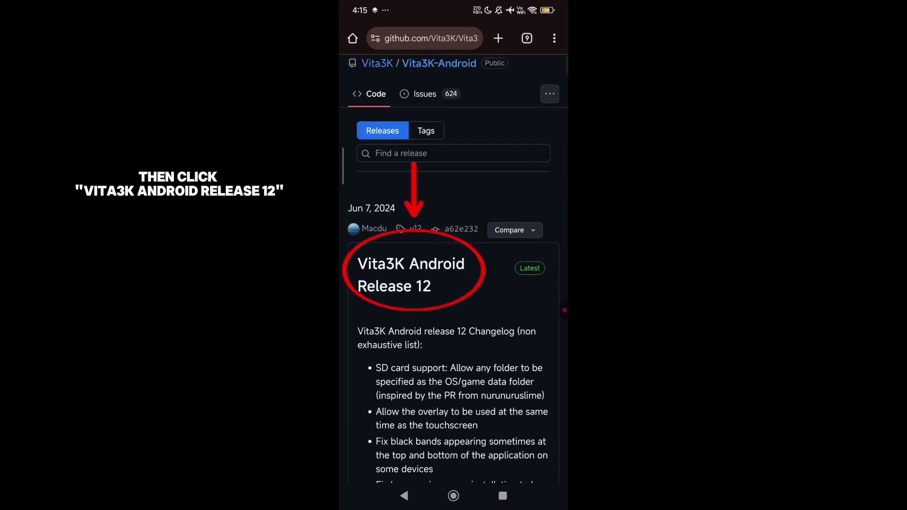
pyautogui.click(412, 275)
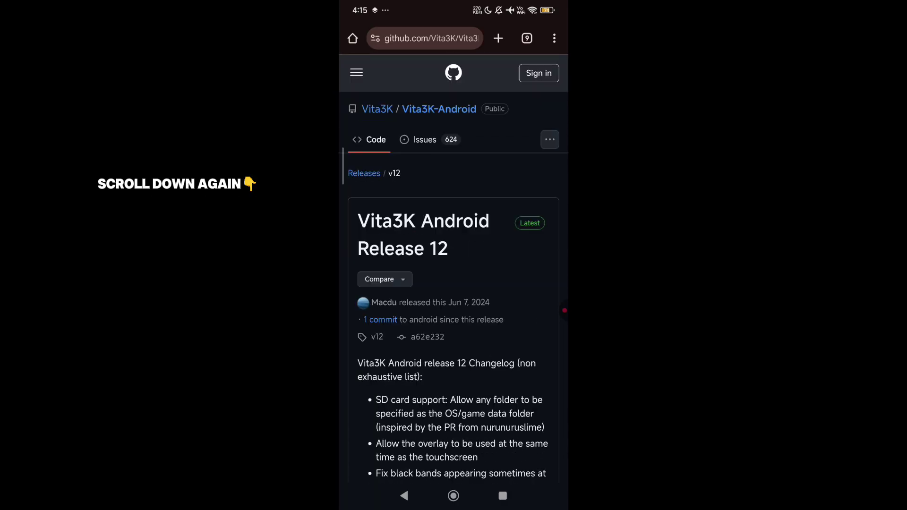
# Download vita3k-android-release-12.apk despite the warning and open it.
pyautogui.scroll(-10, 453, 269)
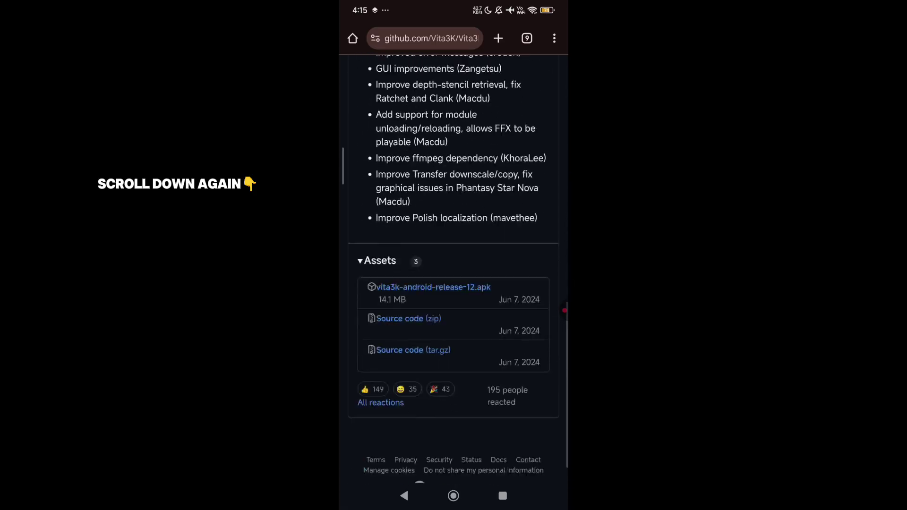
pyautogui.click(434, 287)
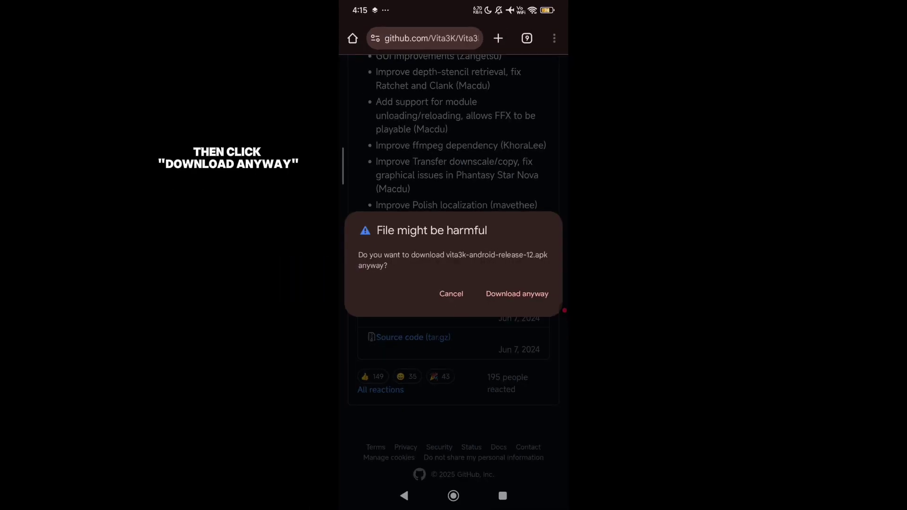
pyautogui.click(523, 293)
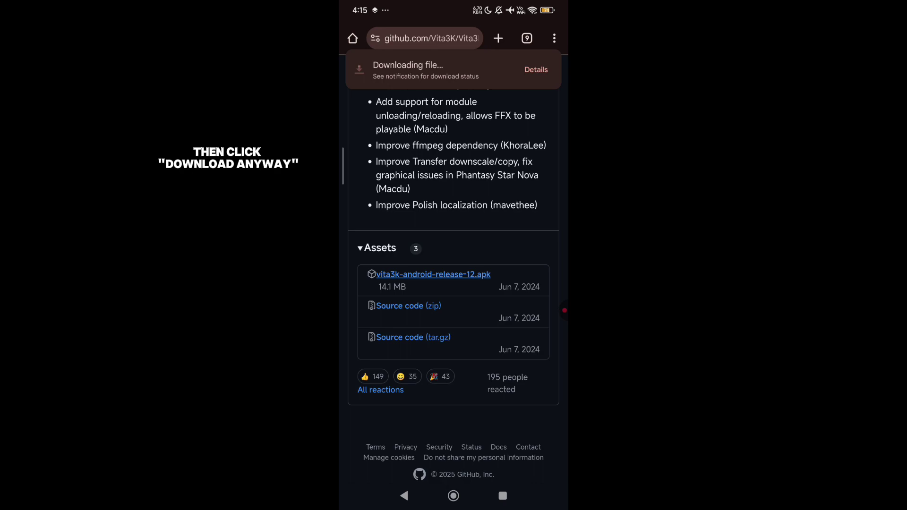
pyautogui.click(536, 71)
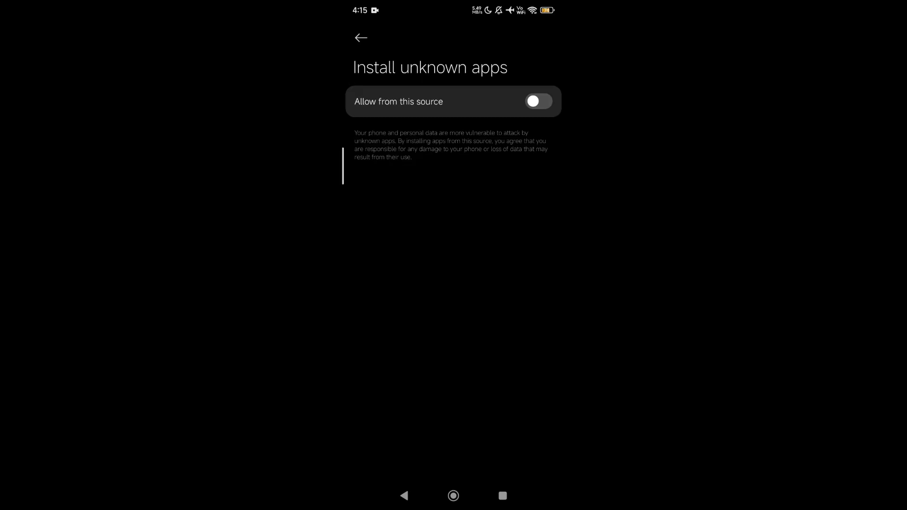
# Allow installs from this source and install the Vita3K app.
pyautogui.click(539, 101)
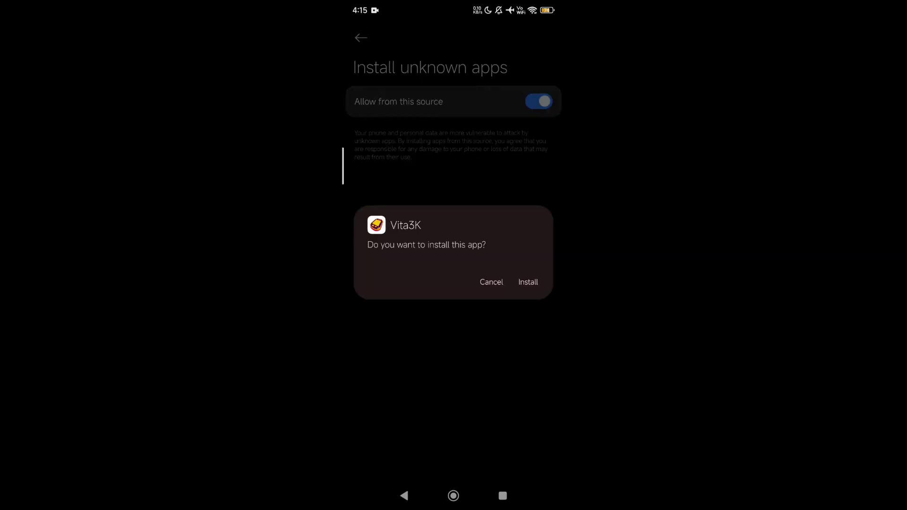
pyautogui.click(528, 282)
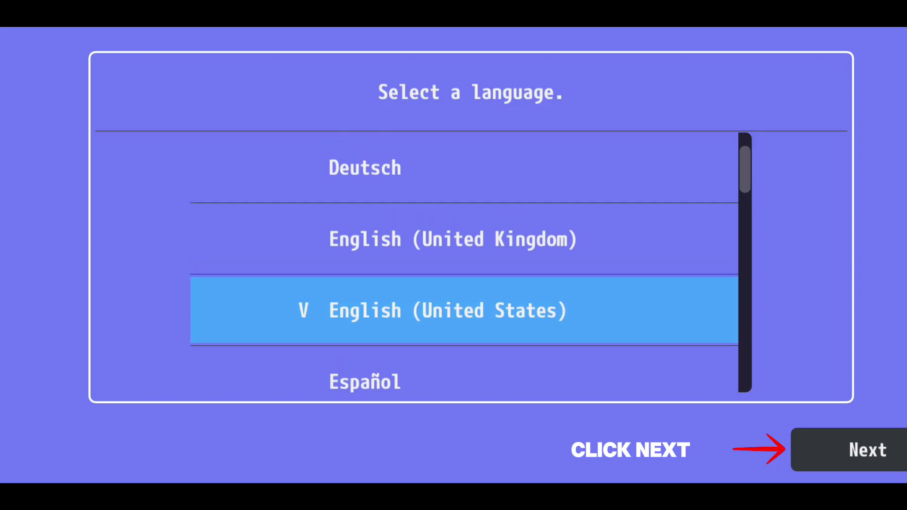
# Keep English (United States) and the default pref path, then open the firmware download page.
pyautogui.click(849, 450)
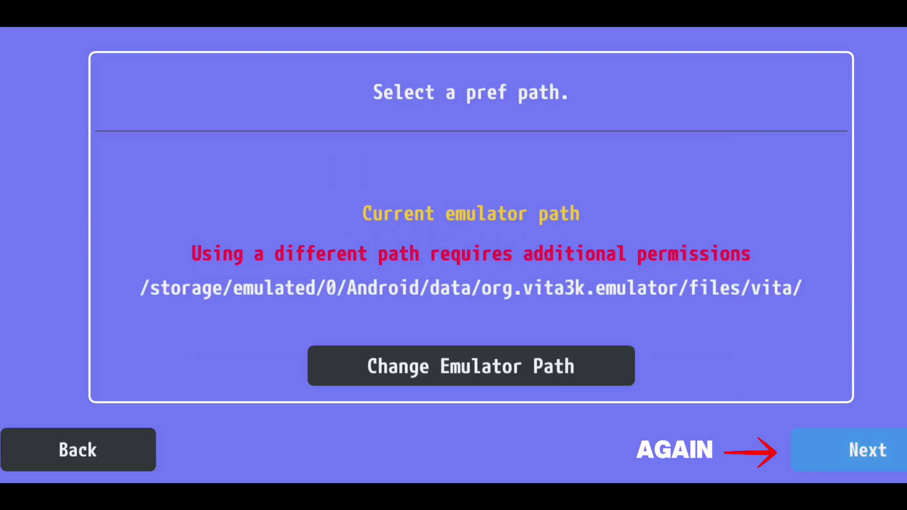
pyautogui.click(849, 450)
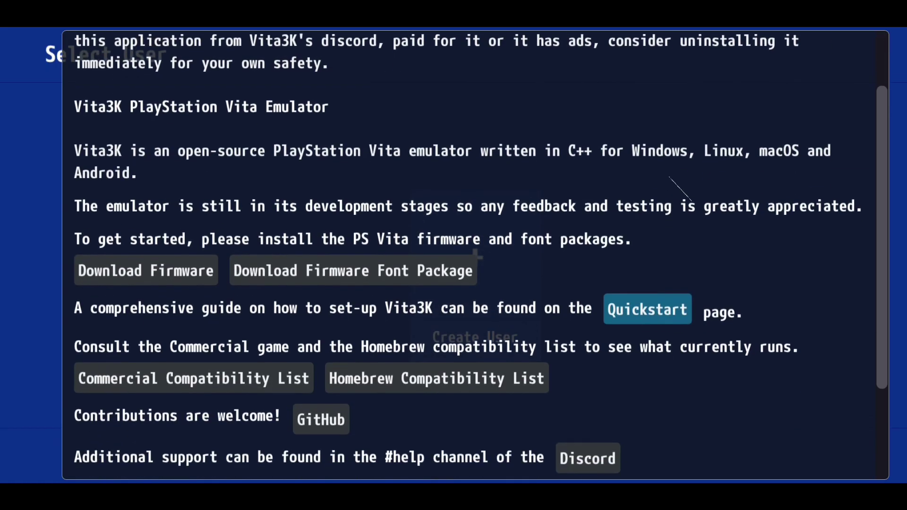
pyautogui.click(146, 268)
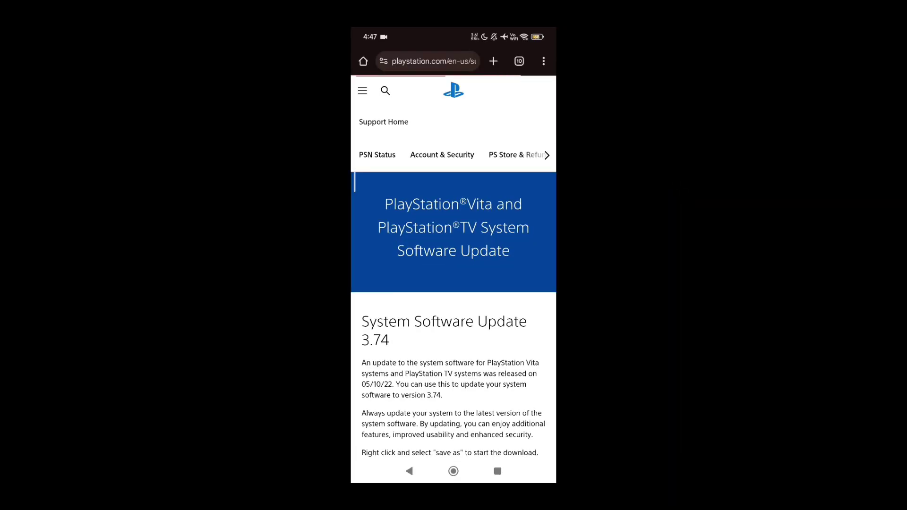
# Download the PS Vita System Software Update 3.74 file PSP2UPDAT.PUP.
pyautogui.scroll(-3, 453, 269)
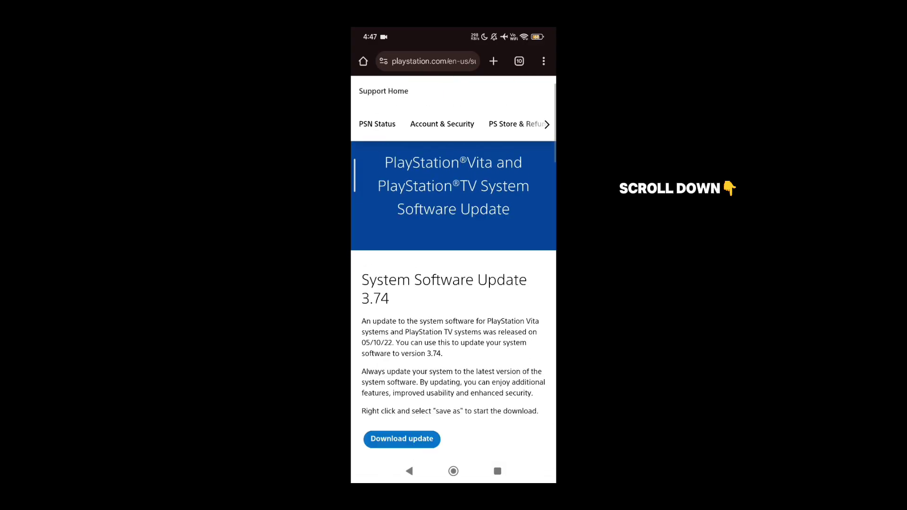
pyautogui.scroll(3, 454, 270)
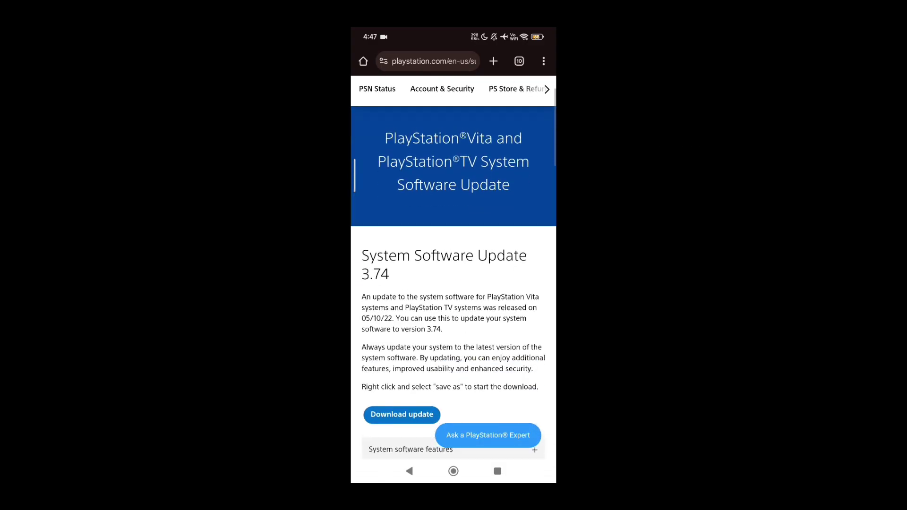
pyautogui.scroll(-3, 454, 269)
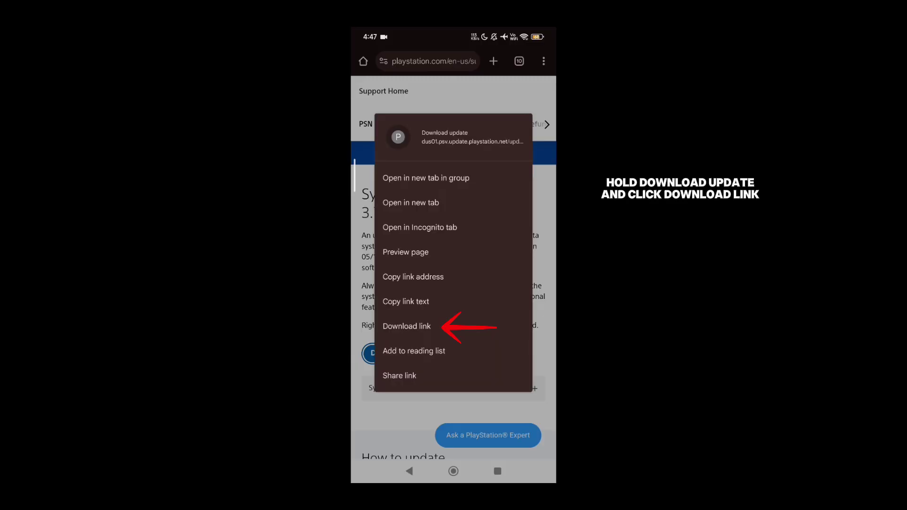
pyautogui.click(518, 285)
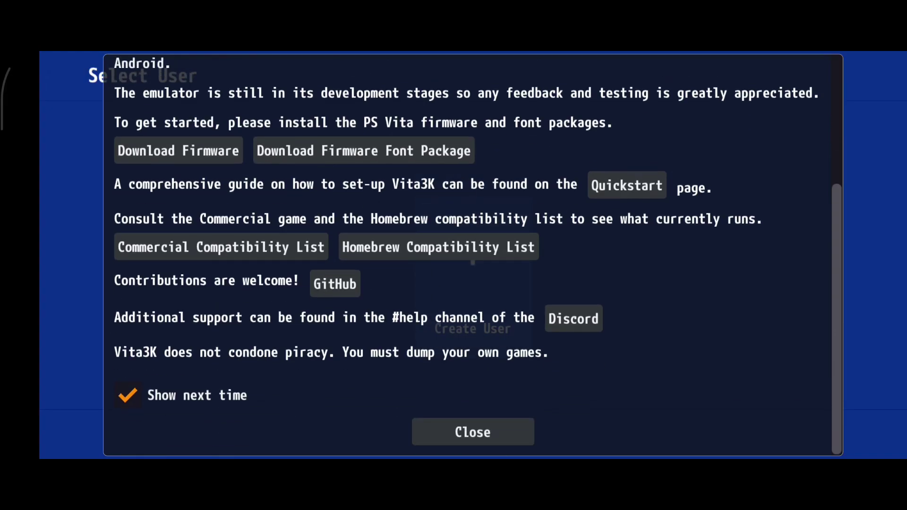
# Dismiss the welcome message permanently and create a user profile named 'anything'.
pyautogui.click(128, 395)
pyautogui.click(472, 432)
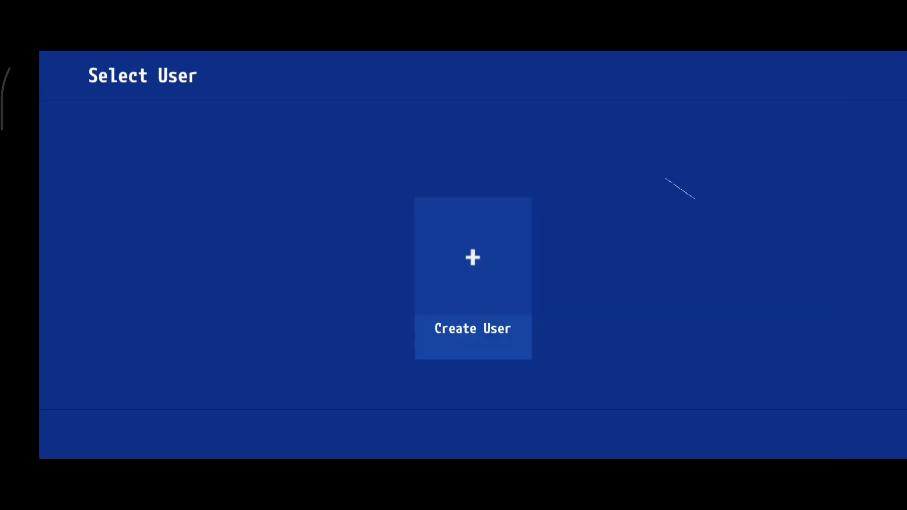
pyautogui.click(473, 279)
pyautogui.click(368, 336)
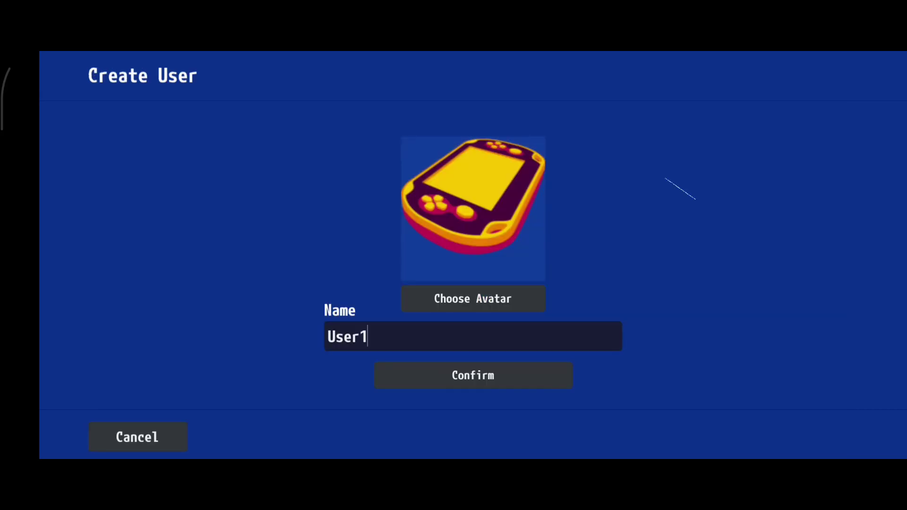
pyautogui.press('BackSpace')
pyautogui.press('BackSpace')
pyautogui.press('BackSpace')
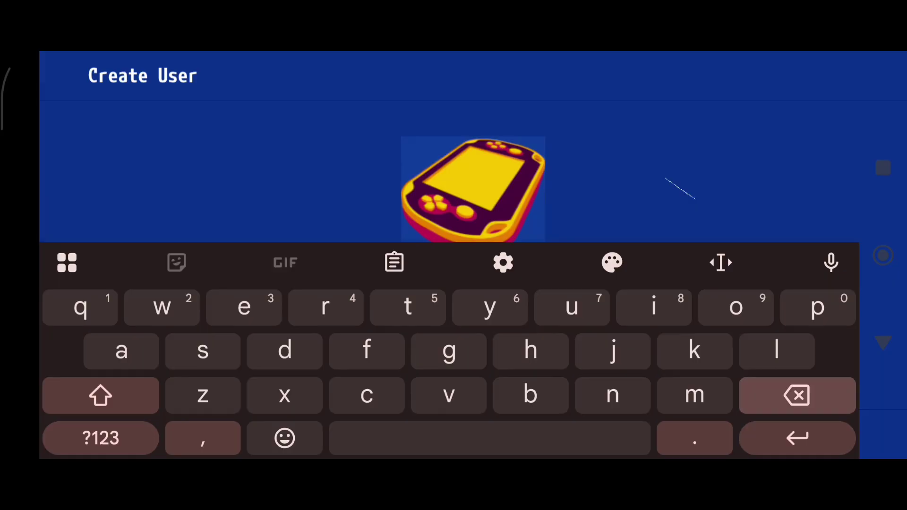
pyautogui.write('ythin')
pyautogui.click(448, 263)
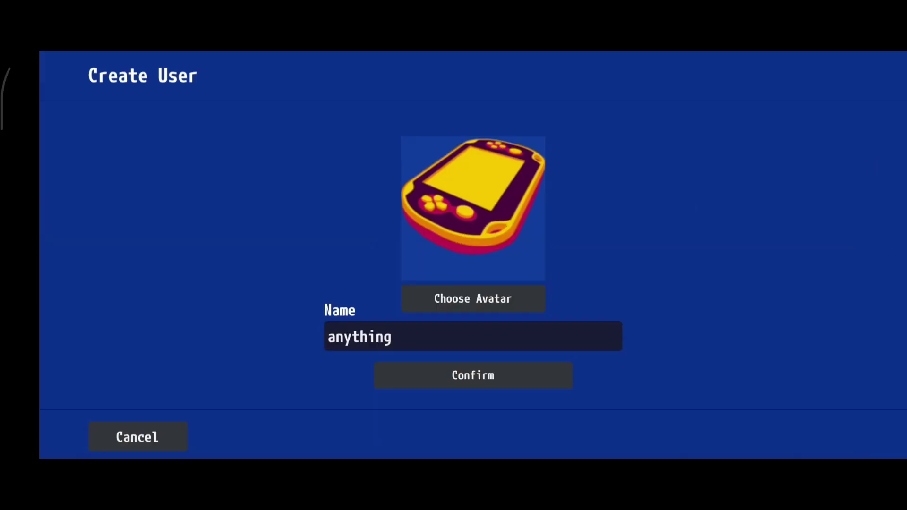
pyautogui.click(473, 376)
pyautogui.click(471, 375)
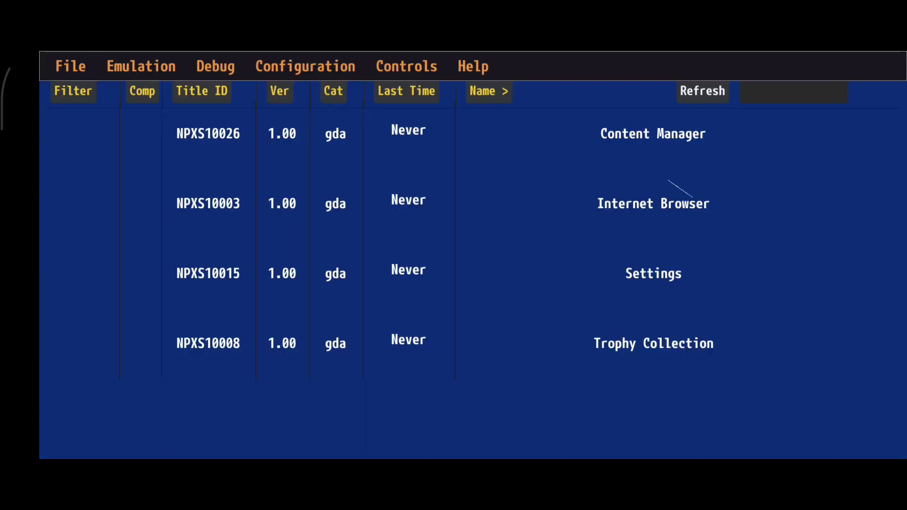
# Install the firmware from PSP2UPDAT.PUP and the font package, acknowledging each installed message.
pyautogui.click(70, 66)
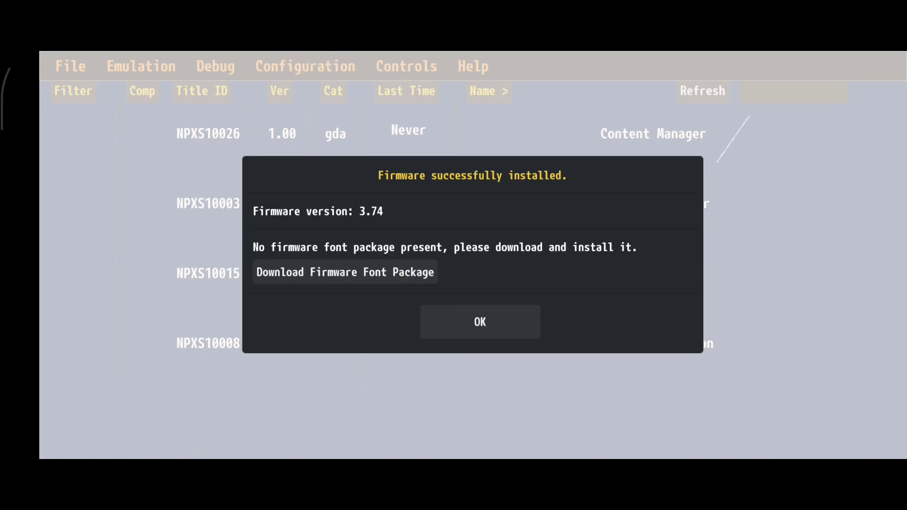
pyautogui.click(480, 322)
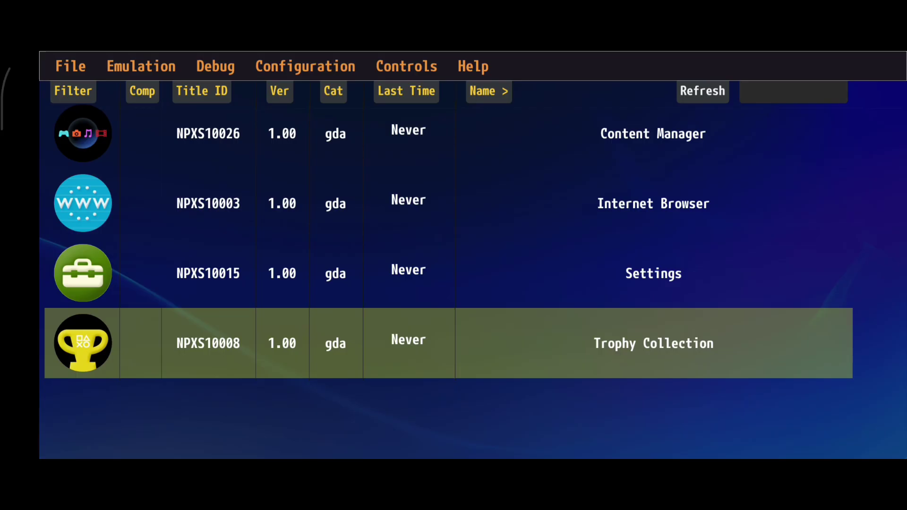
pyautogui.click(71, 66)
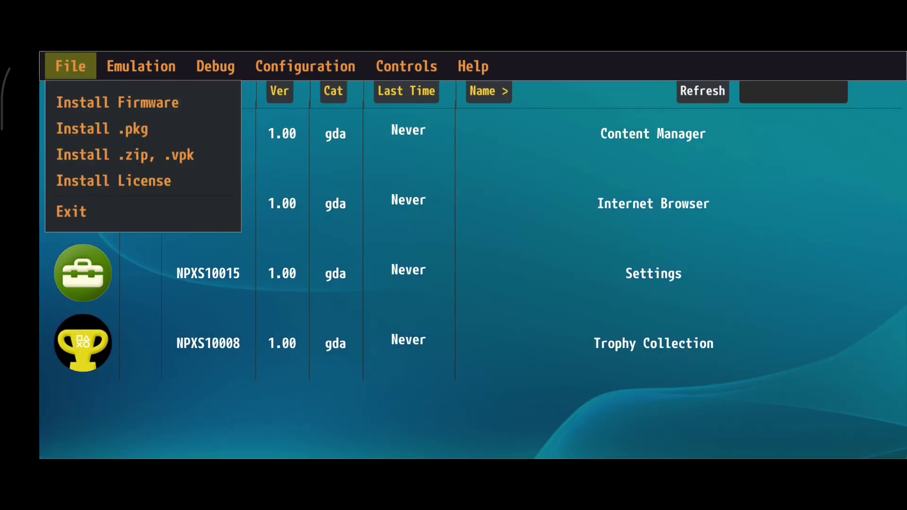
pyautogui.click(117, 102)
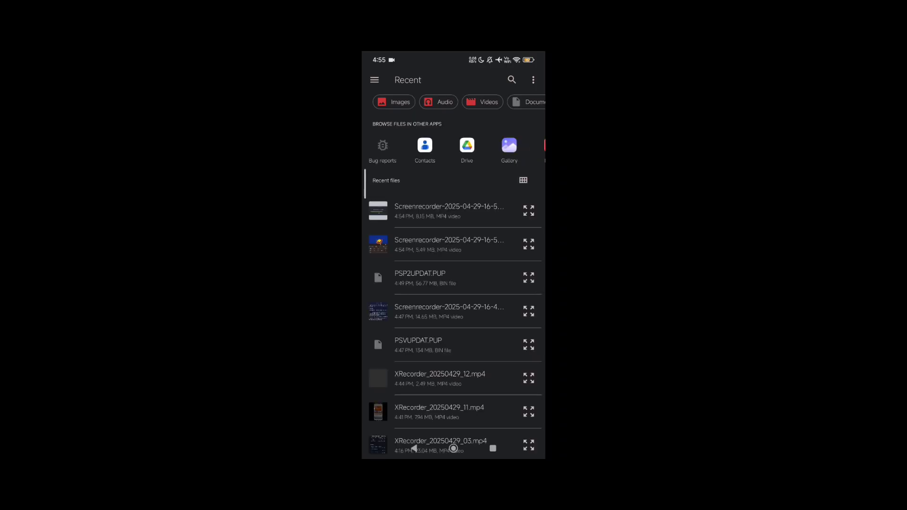
pyautogui.click(421, 277)
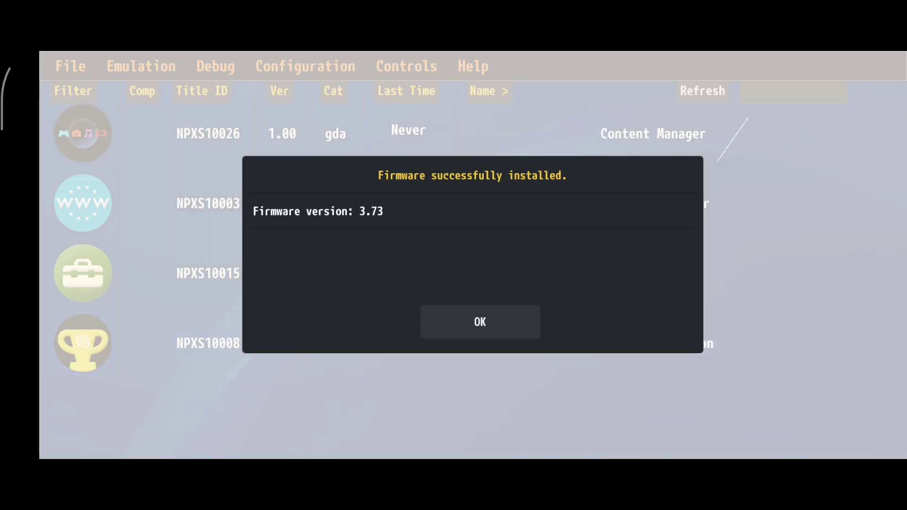
pyautogui.click(481, 322)
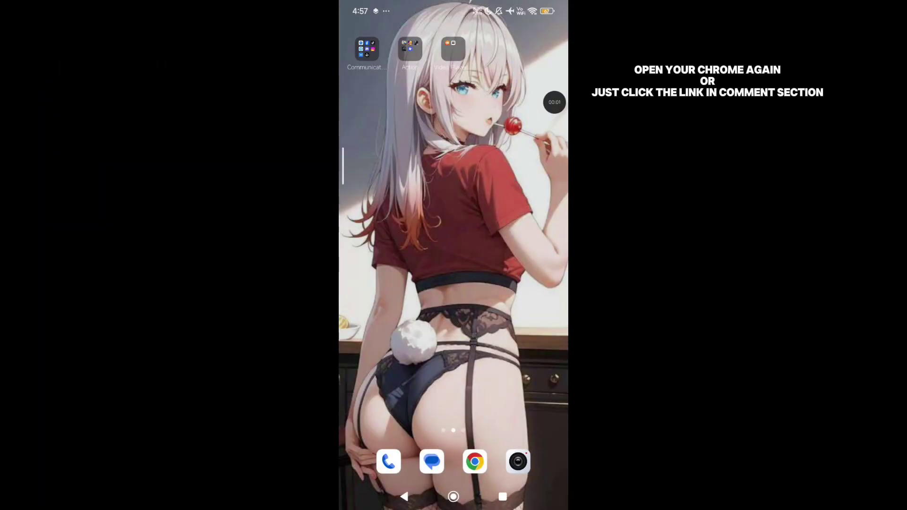
# Paste the MediaFire link in Chrome and download the AOT 2 English Patched zip.
pyautogui.click(474, 462)
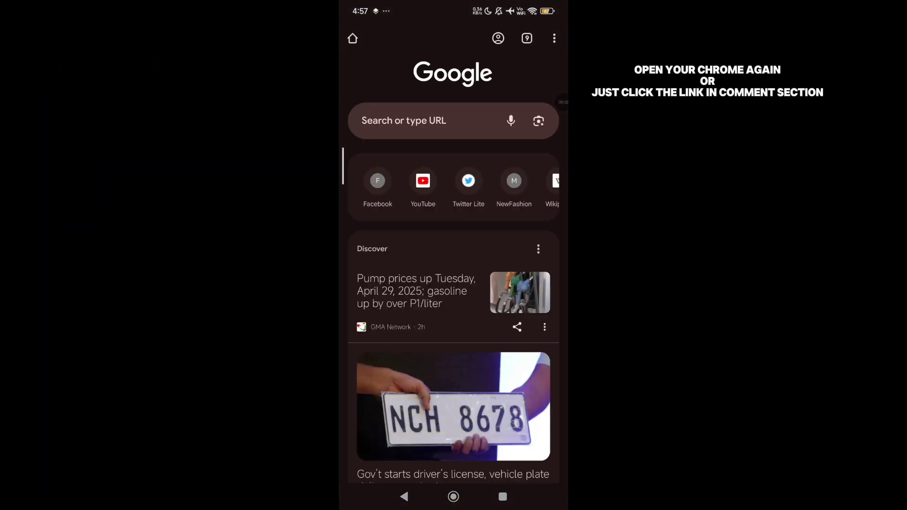
pyautogui.click(404, 120)
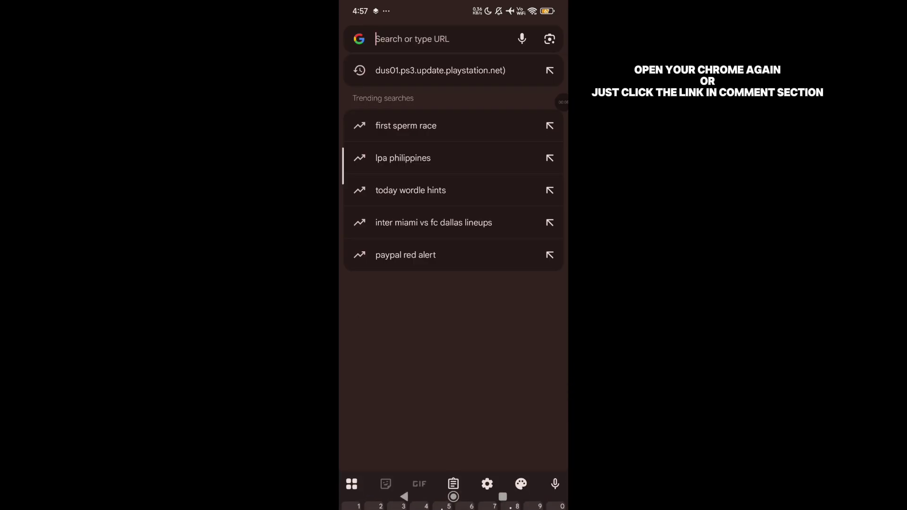
pyautogui.hotkey('ctrl', 'v')
pyautogui.press('Return')
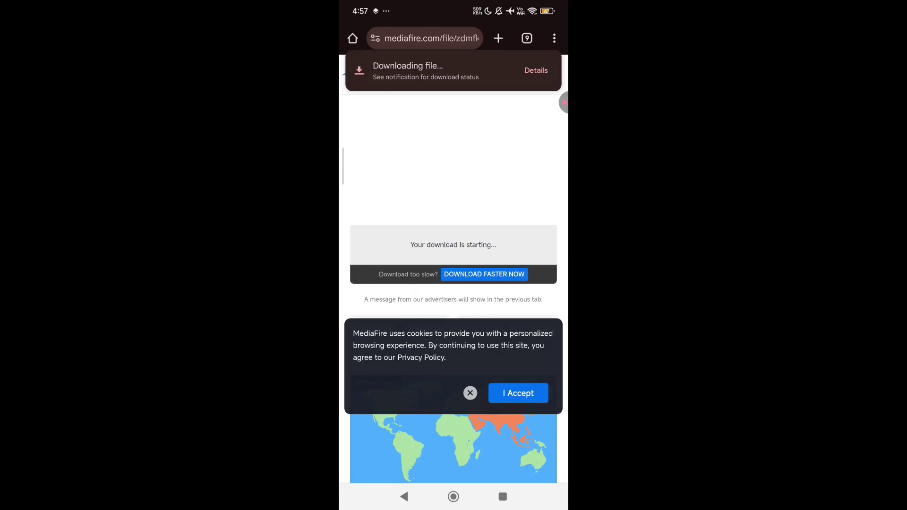
pyautogui.click(536, 70)
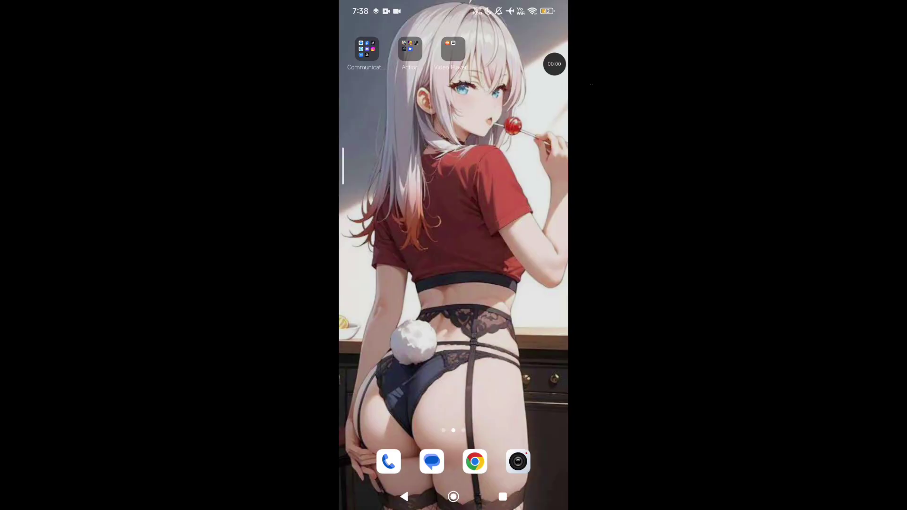
# Install 'AOT 2 - English Patched with DLCs - Vita3k Compatible.zip' from Downloads via Install .zip, .vpk.
pyautogui.moveTo(520, 236); pyautogui.dragTo(378, 236)
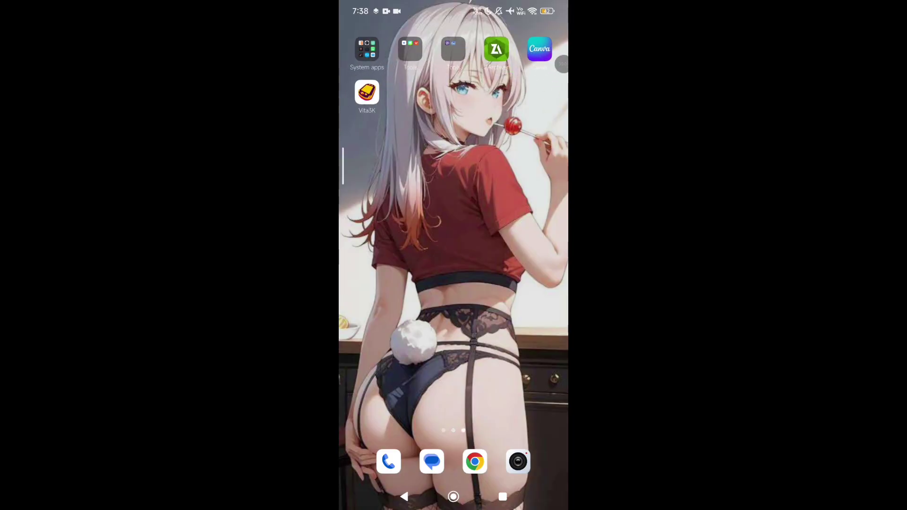
pyautogui.click(367, 92)
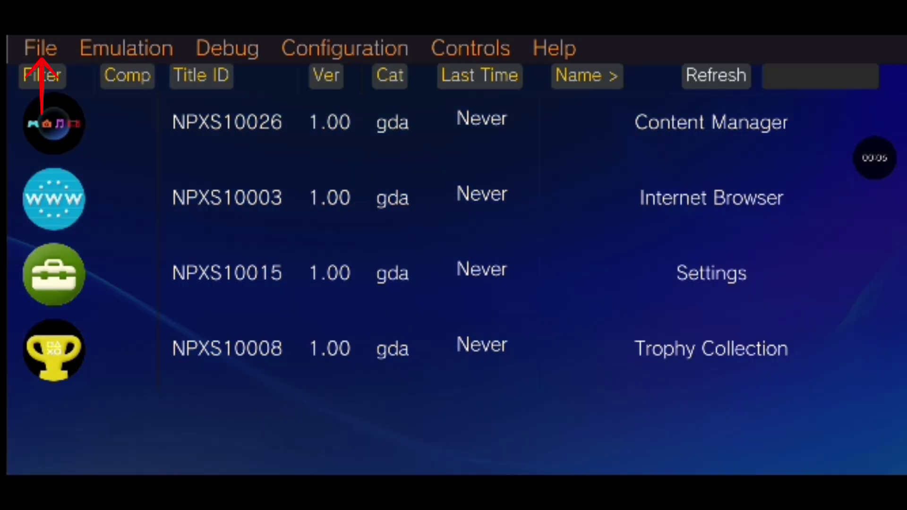
pyautogui.click(40, 48)
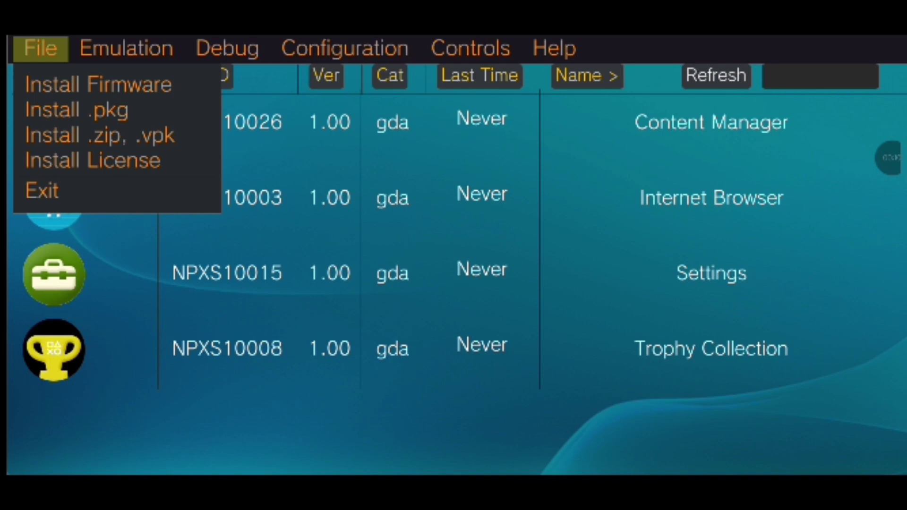
pyautogui.click(99, 136)
pyautogui.click(482, 224)
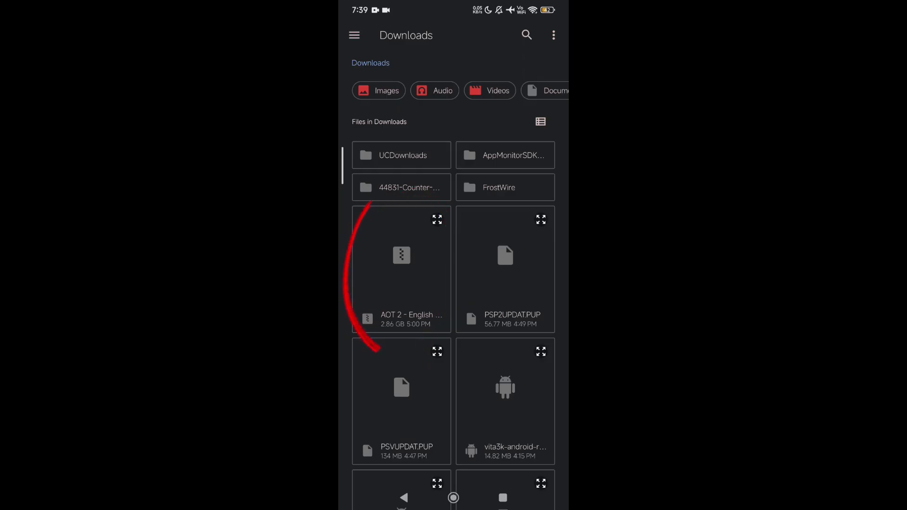
pyautogui.click(402, 269)
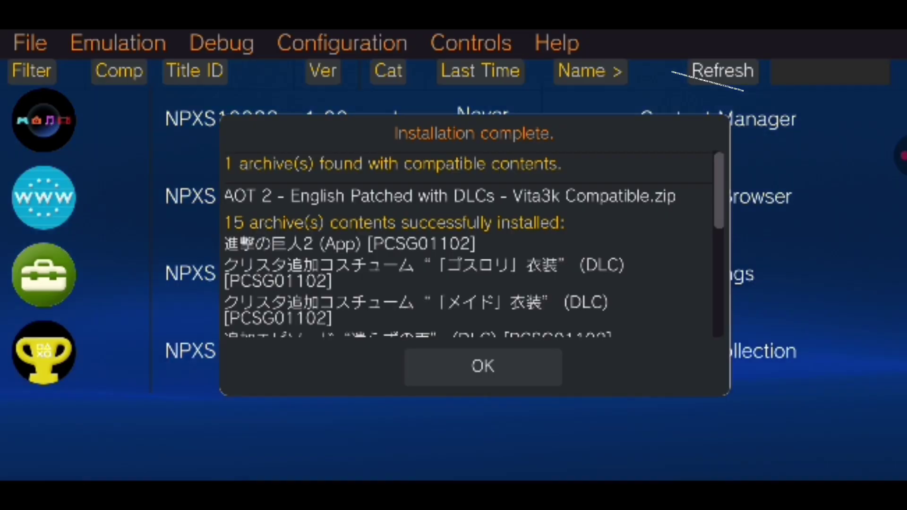
# Dismiss Installation complete and start 進撃の巨人2 (PCSG01102) from its live area.
pyautogui.click(483, 366)
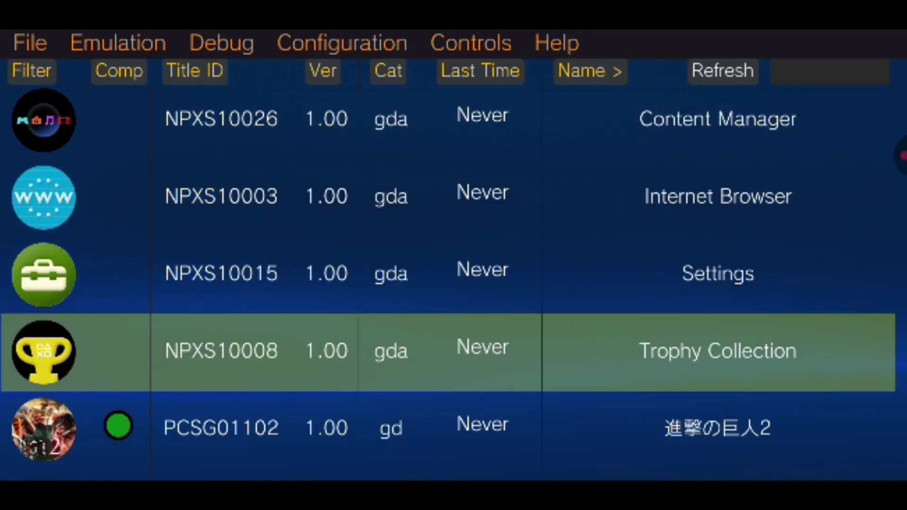
pyautogui.click(472, 428)
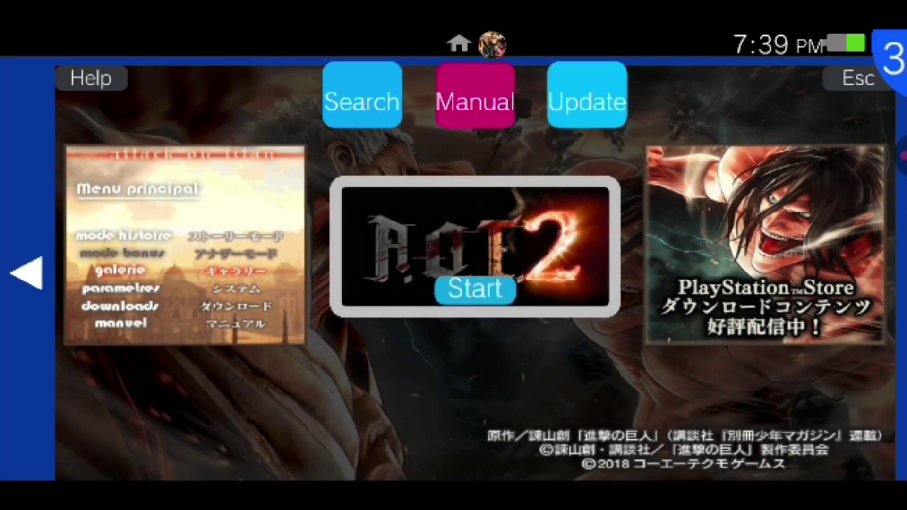
pyautogui.click(475, 288)
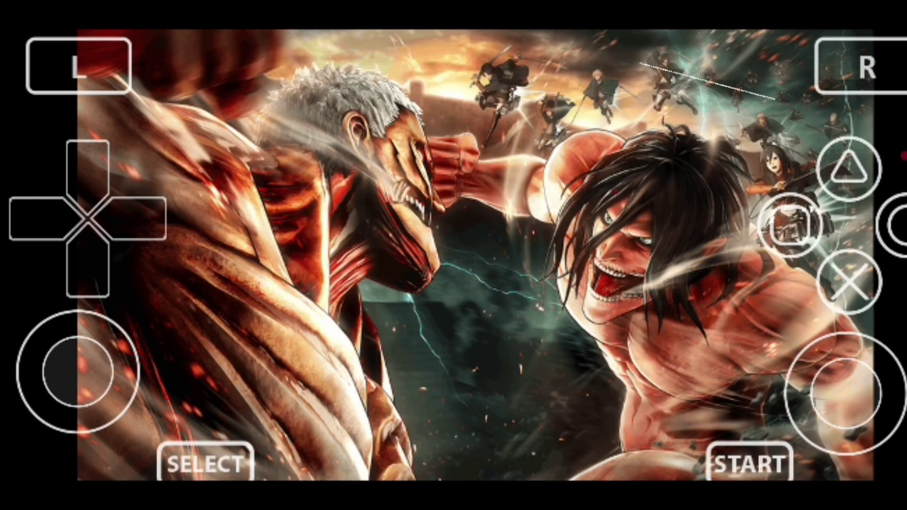
pyautogui.click(903, 156)
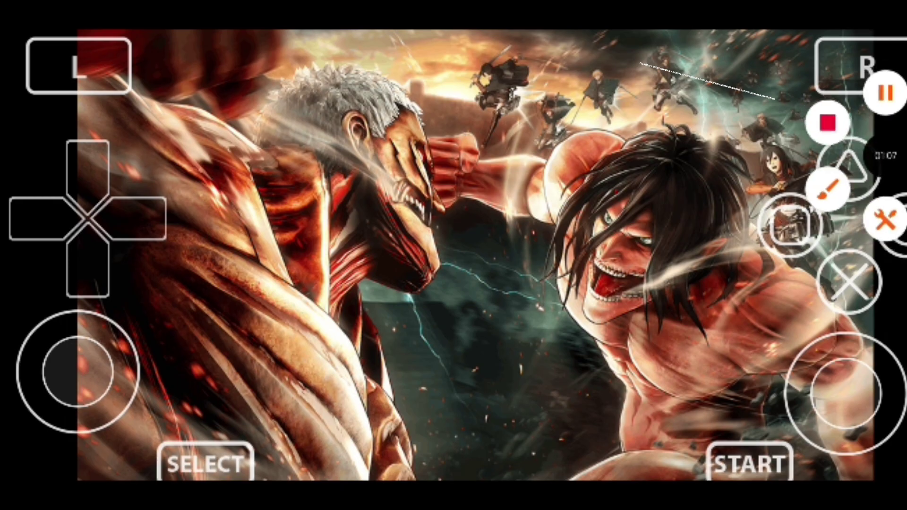